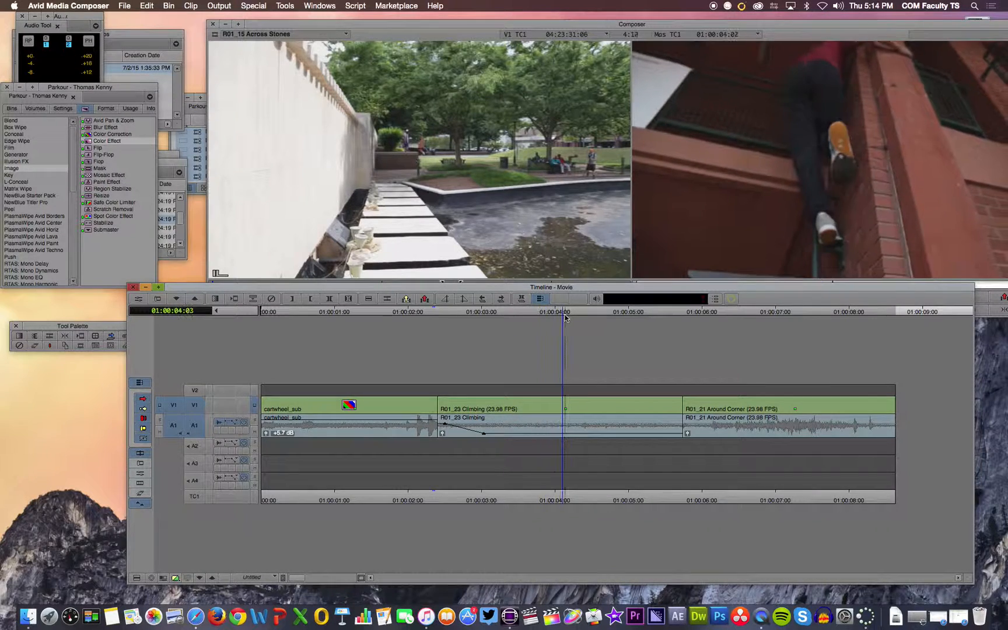
# Step: Open a new title in the standard Title Tool and turn off its video background
pyautogui.click(285, 6)
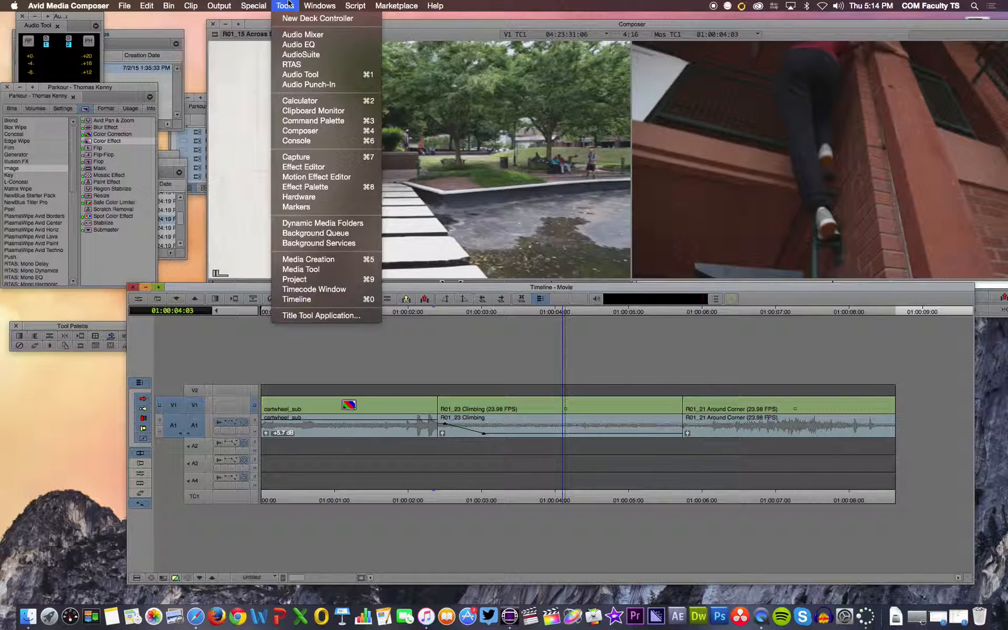
pyautogui.click(306, 314)
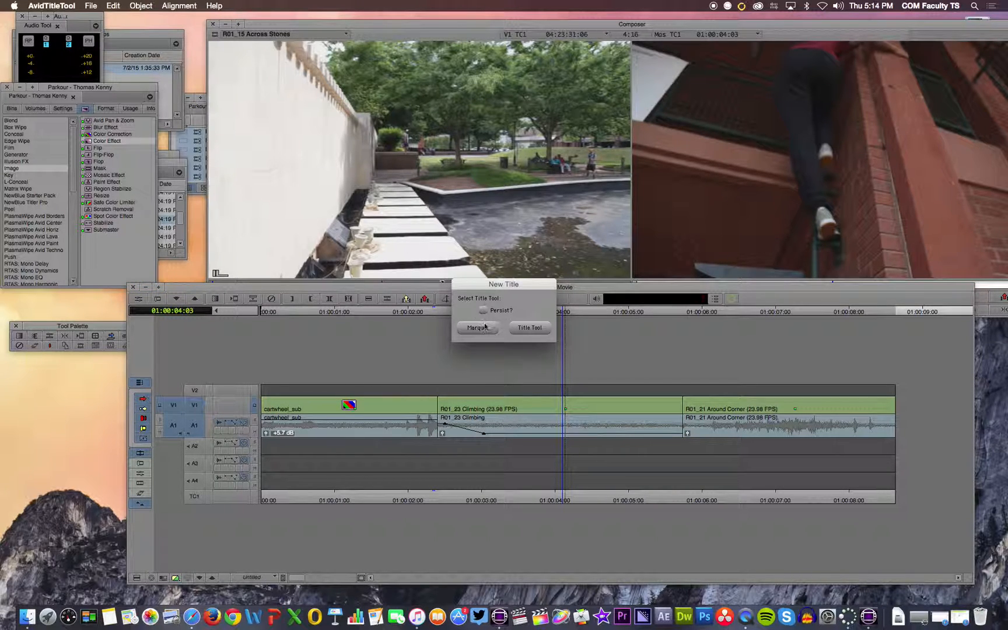
pyautogui.click(536, 330)
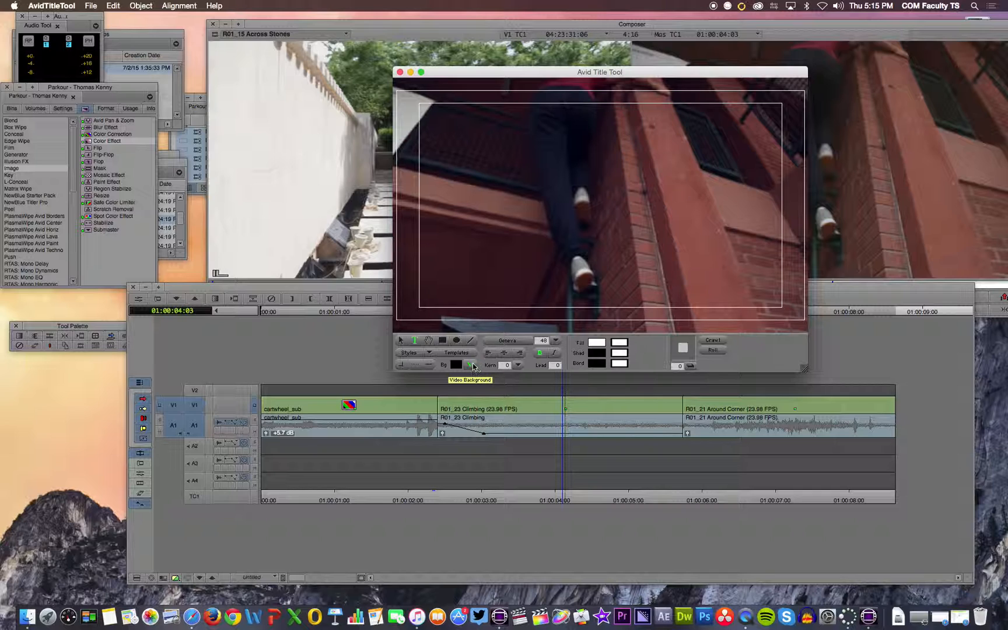
pyautogui.click(471, 364)
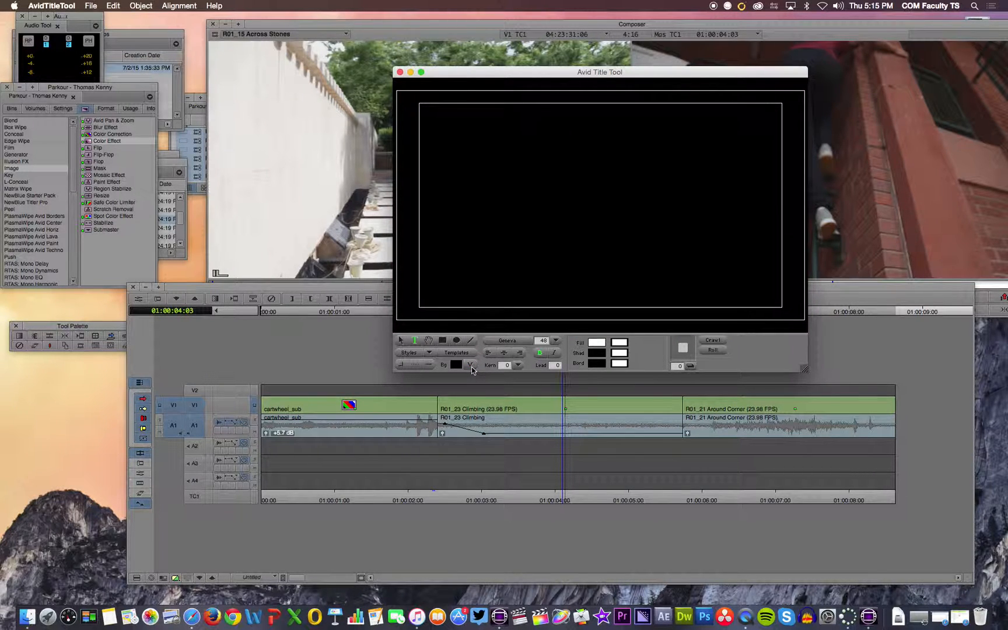
# Step: Enter the credit text "Edited By:" followed by the editor's name on the title canvas
pyautogui.click(414, 341)
pyautogui.click(482, 197)
pyautogui.write('Tom Kenn')
pyautogui.press('BackSpace')
pyautogui.press('BackSpace')
pyautogui.press('BackSpace')
pyautogui.press('BackSpace')
pyautogui.press('BackSpace')
pyautogui.press('BackSpace')
pyautogui.press('BackSpace')
pyautogui.press('BackSpace')
pyautogui.write('Edited By:')
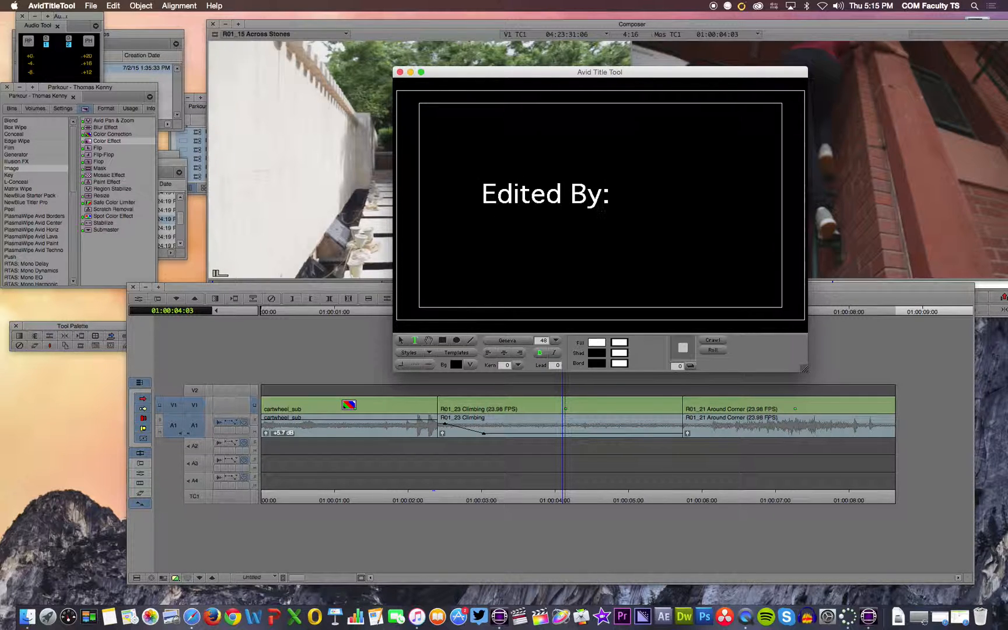
pyautogui.write(' Tom Kenny')
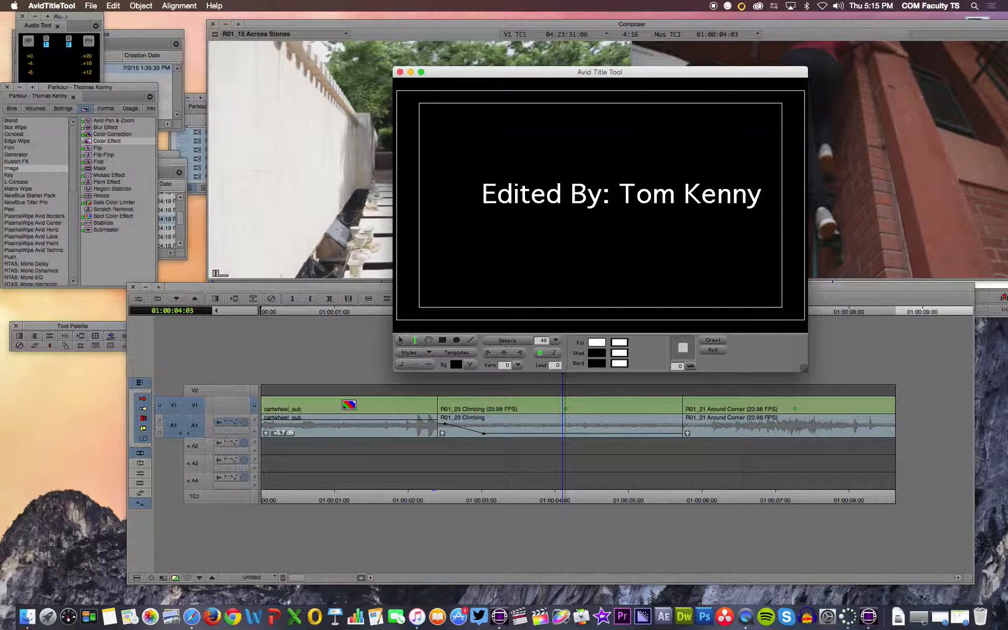
# Step: Shift the credit text slightly left towards the centre and draw a straight horizontal line beneath its full width
pyautogui.click(401, 340)
pyautogui.moveTo(596, 202); pyautogui.dragTo(557, 195)
pyautogui.click(429, 341)
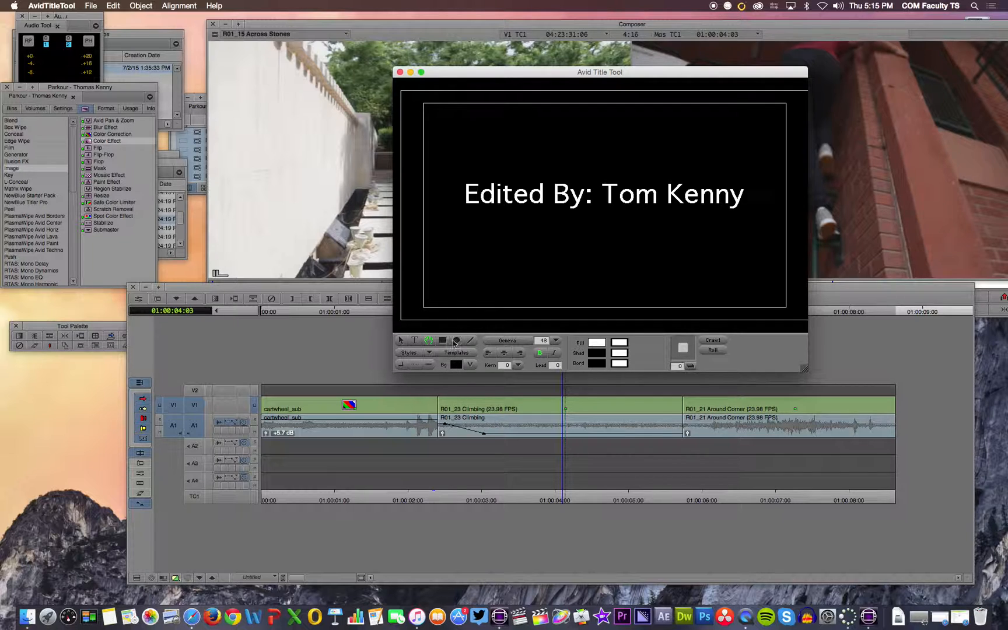
pyautogui.click(471, 341)
pyautogui.moveTo(461, 216); pyautogui.dragTo(750, 215)
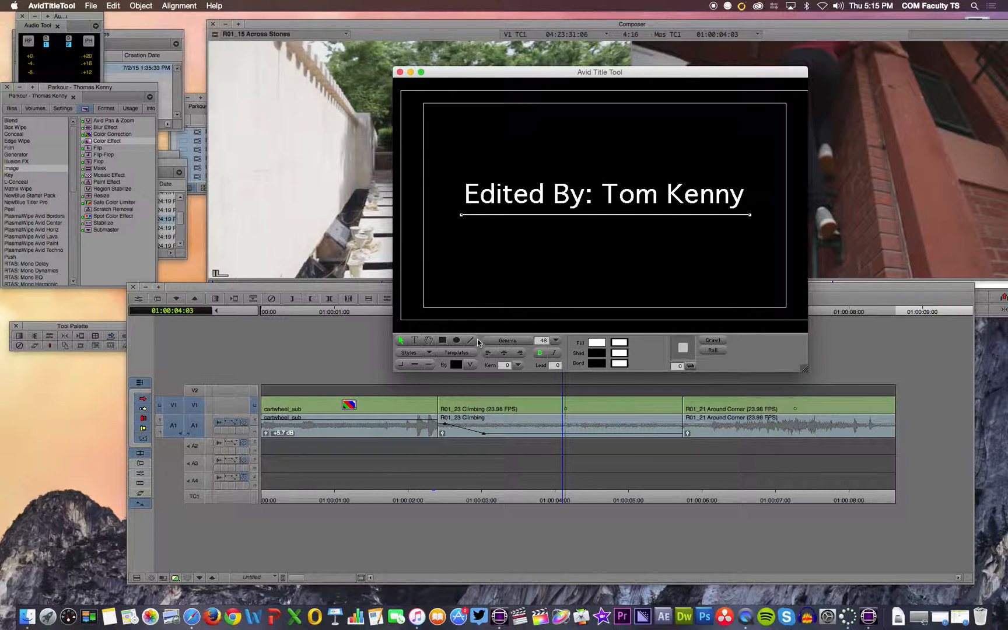
# Step: Change the font of the whole credit text to Bodoni 72 Oldstyle Bold
pyautogui.click(526, 340)
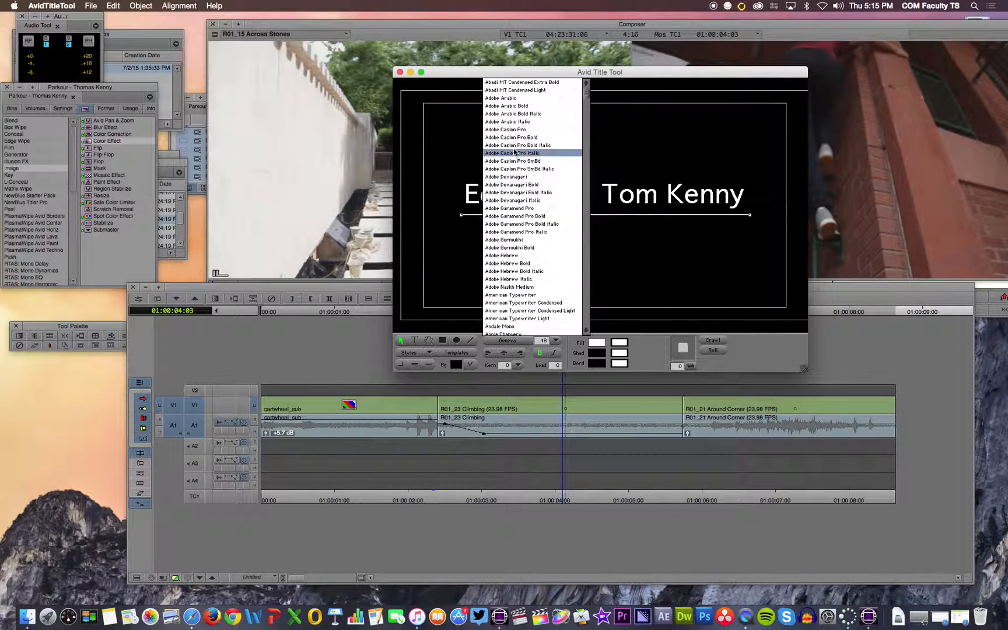
pyautogui.click(666, 197)
pyautogui.doubleClick(676, 195)
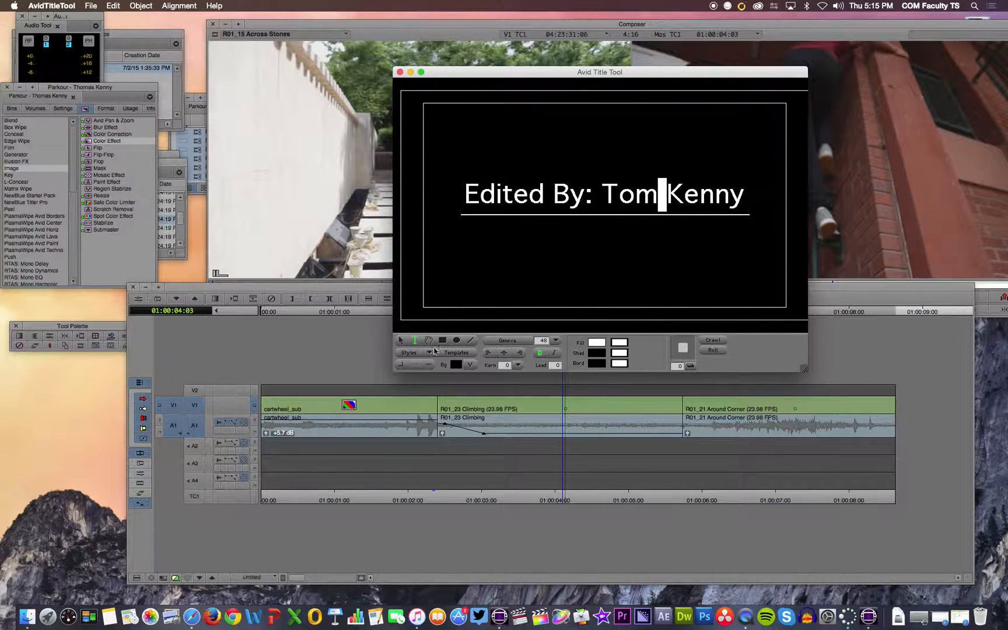
pyautogui.moveTo(465, 193); pyautogui.dragTo(762, 195)
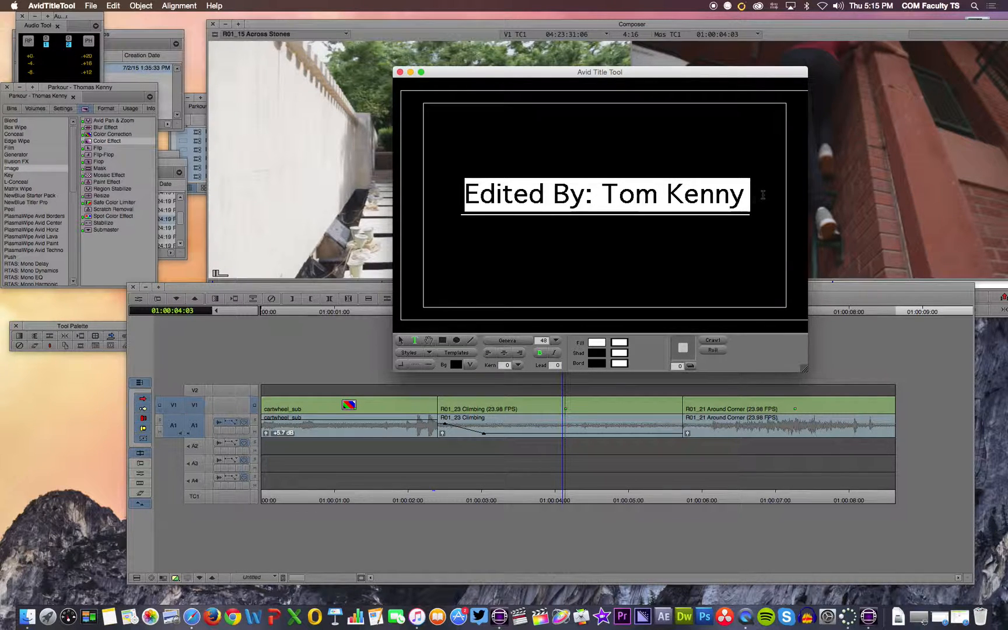
pyautogui.click(514, 340)
pyautogui.scroll(5, 529, 283)
pyautogui.click(522, 267)
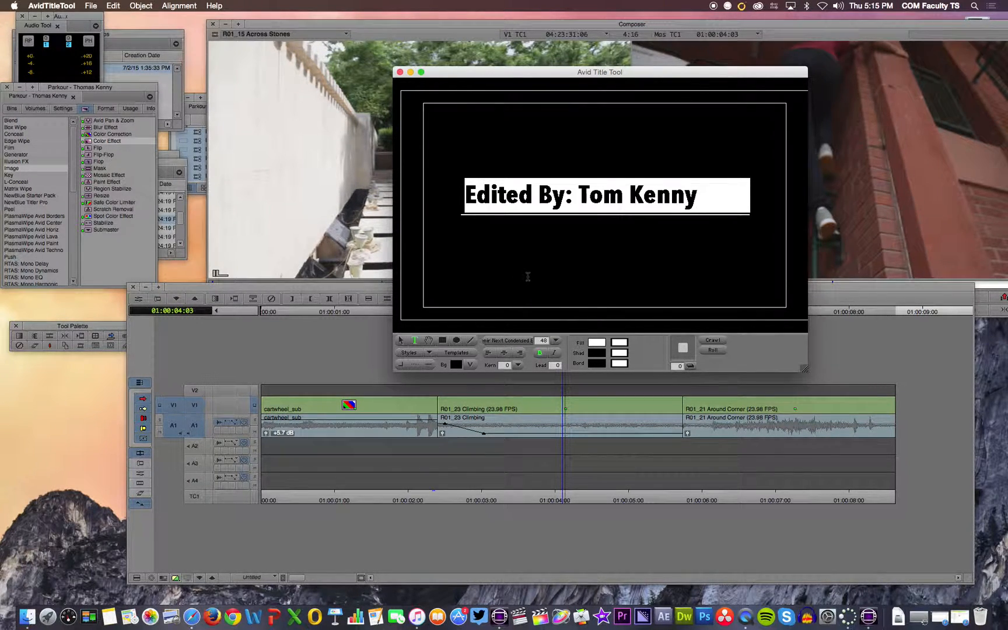
pyautogui.click(520, 340)
pyautogui.scroll(-3, 526, 292)
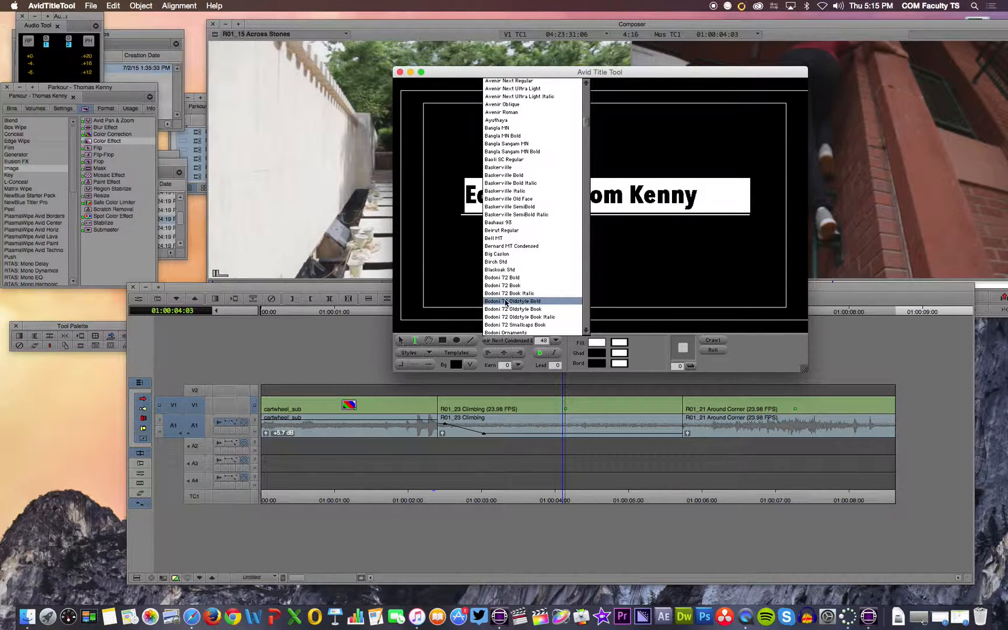
pyautogui.click(528, 293)
pyautogui.click(534, 261)
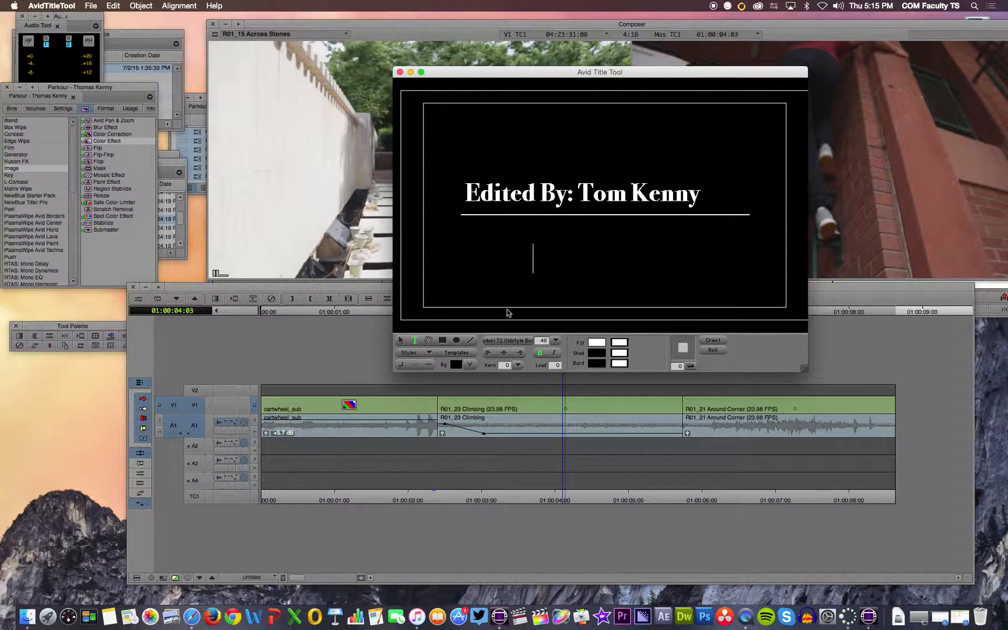
pyautogui.click(556, 341)
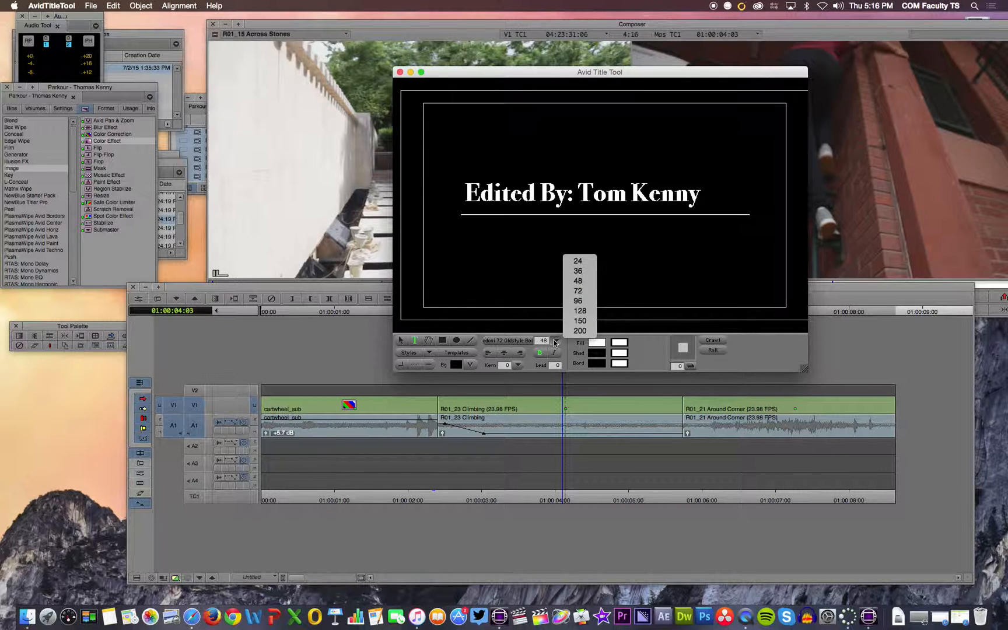
pyautogui.click(572, 357)
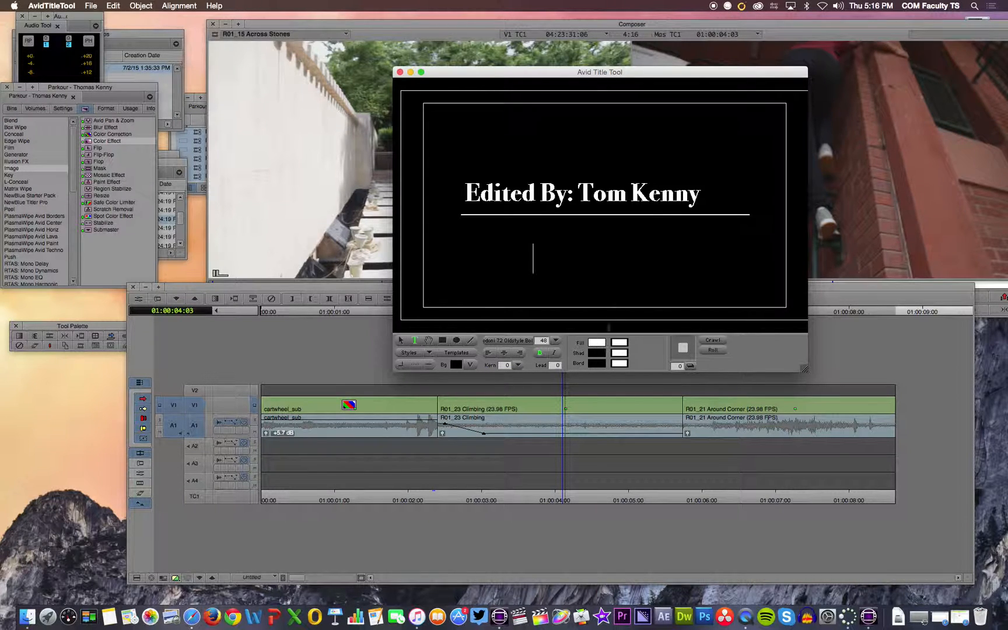
# Step: Give the entire credit text a gradient fill running from dark red to white
pyautogui.tripleClick(658, 203)
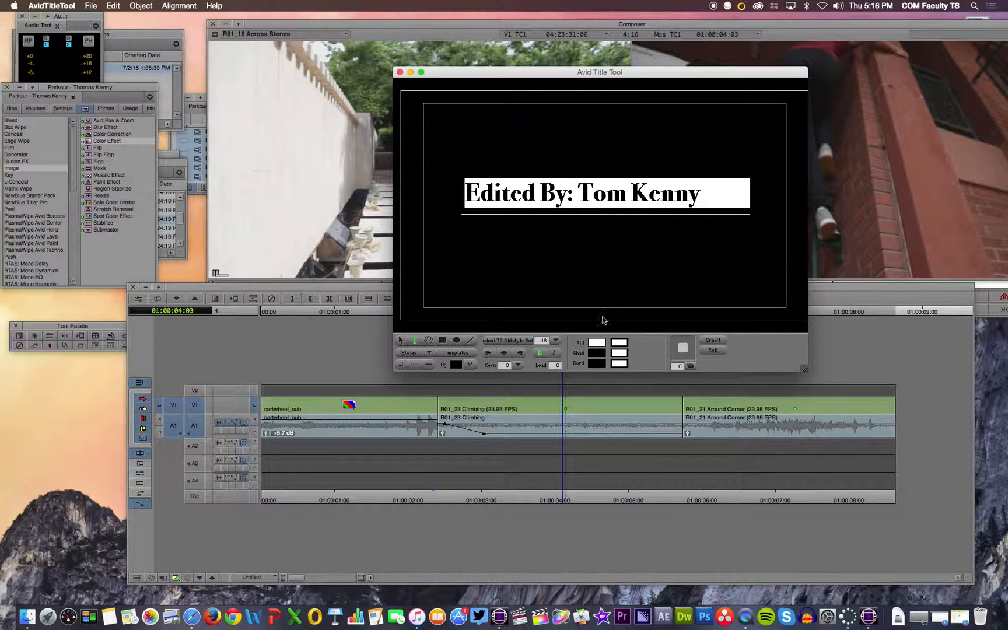
pyautogui.click(600, 346)
pyautogui.click(649, 344)
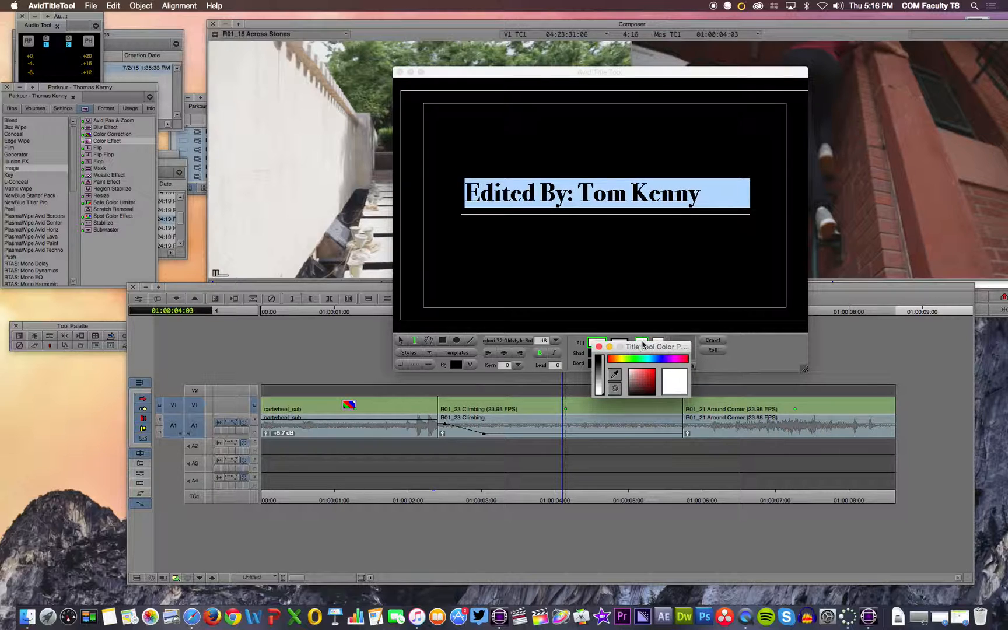
pyautogui.click(648, 385)
pyautogui.click(619, 280)
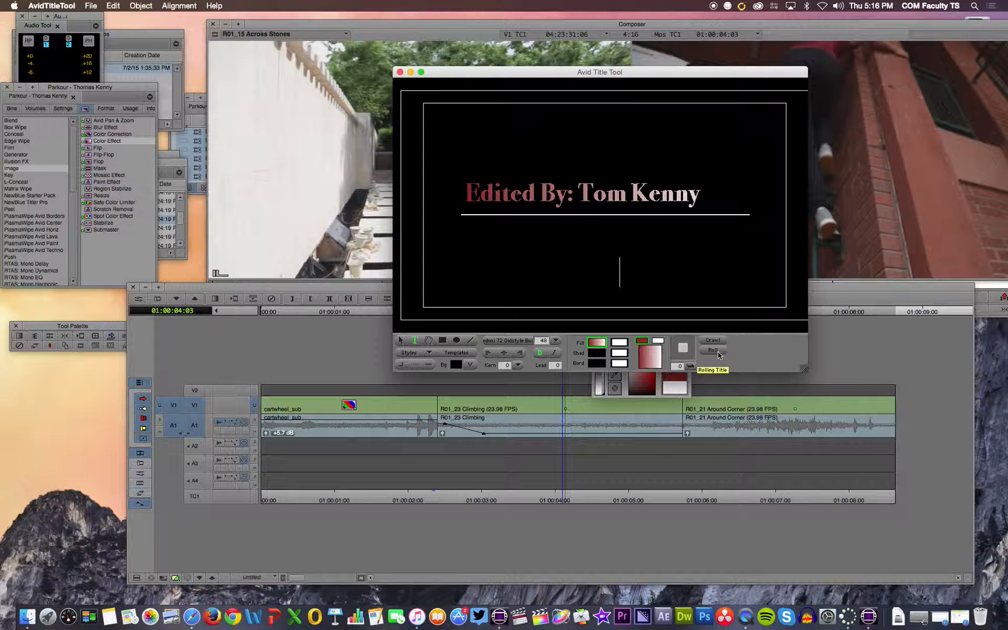
pyautogui.click(457, 352)
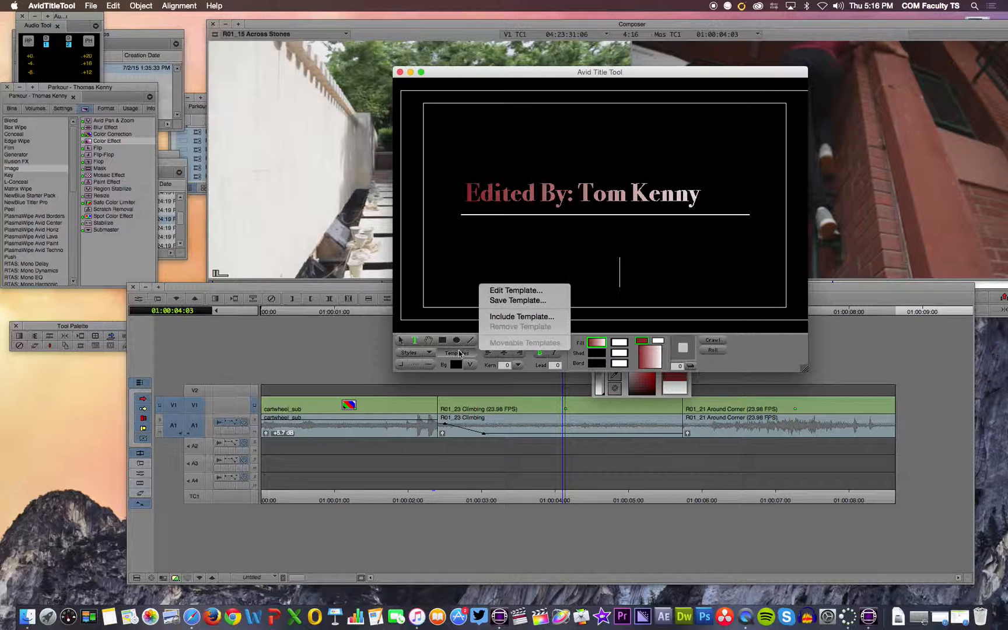
pyautogui.click(505, 264)
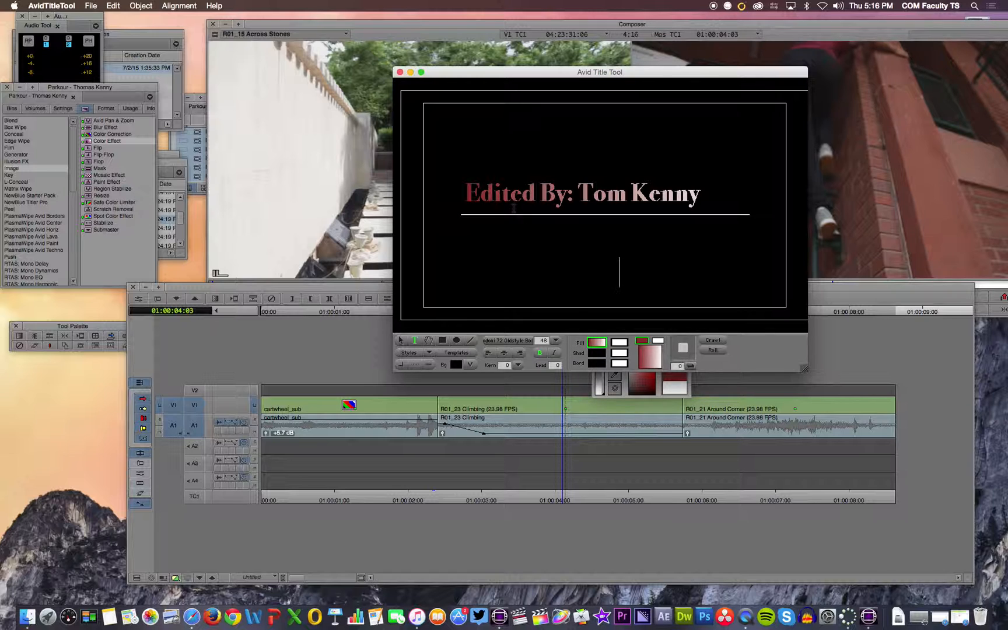
# Step: Close the title and save it as "Opening Text" in the subclips bin
pyautogui.click(400, 73)
pyautogui.click(455, 329)
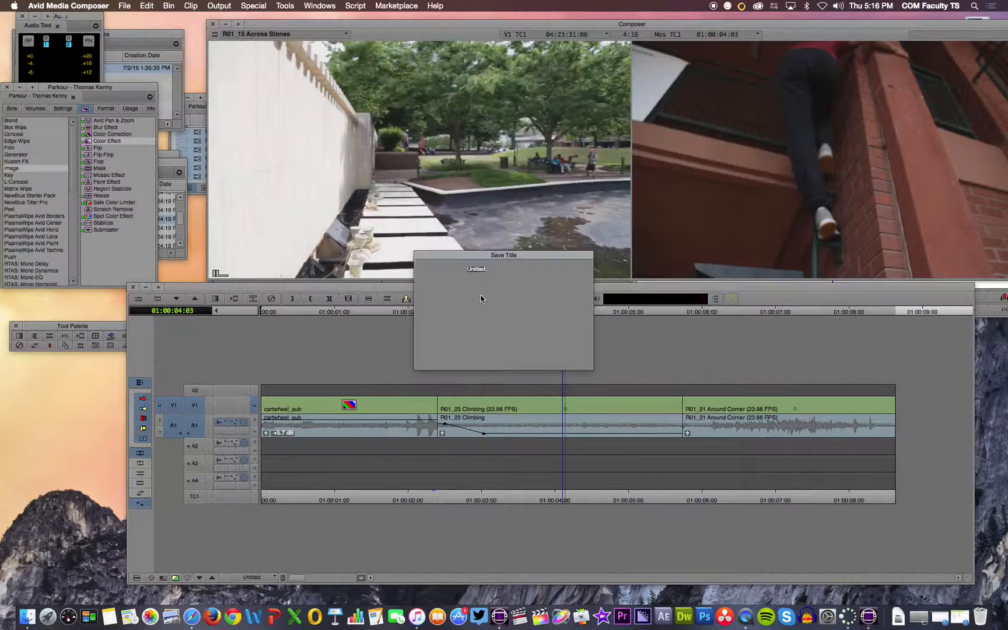
pyautogui.click(534, 288)
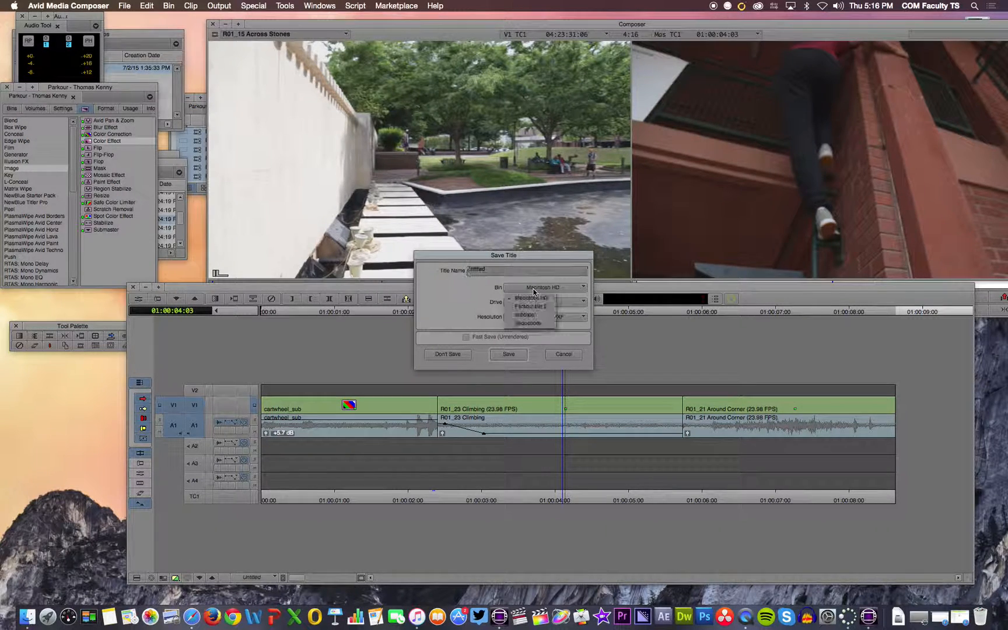
pyautogui.click(524, 314)
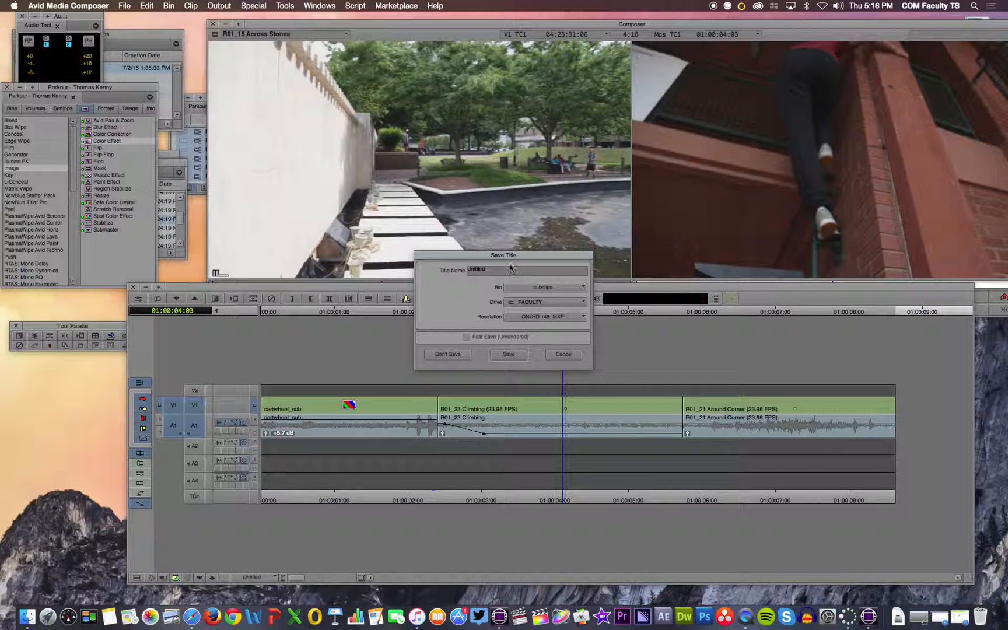
pyautogui.moveTo(501, 272); pyautogui.dragTo(463, 272)
pyautogui.write('Opening Text')
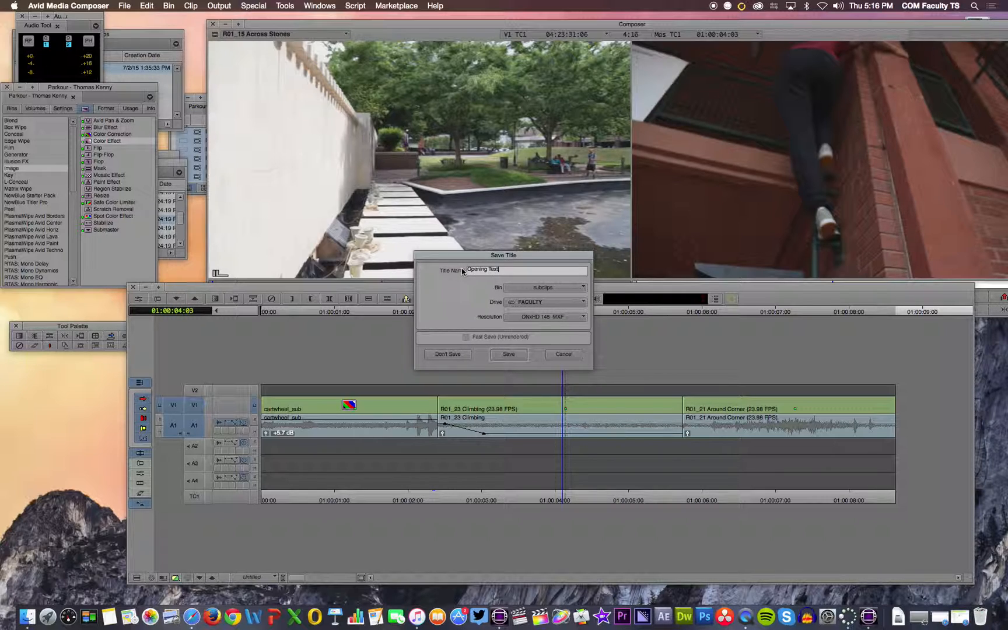
pyautogui.click(512, 355)
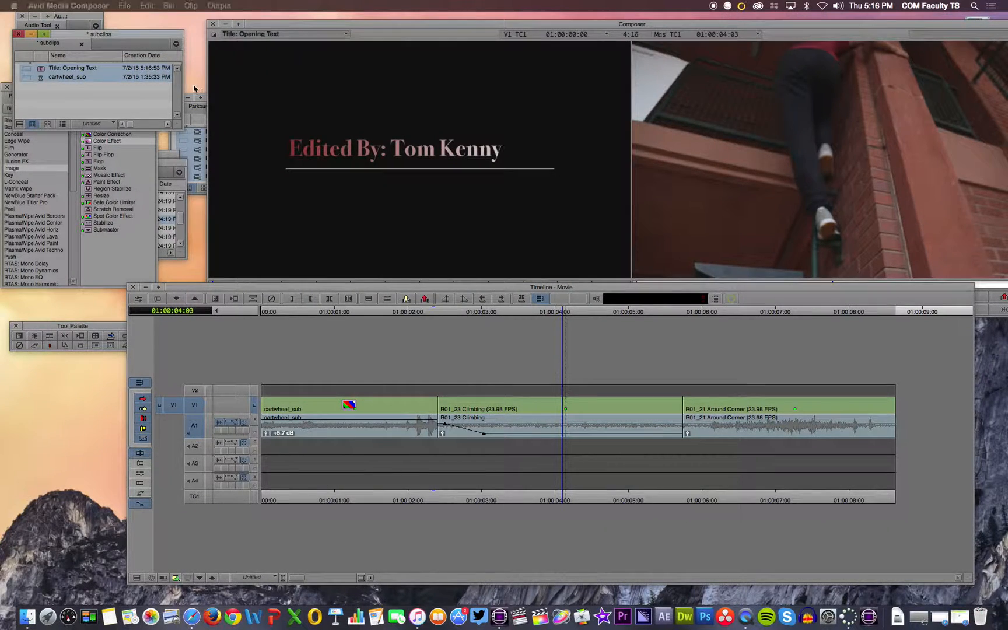
# Step: Load the Opening Text title as source and mark it in at about 01:00:39:07 and out at about 01:00:48:02
pyautogui.click(45, 102)
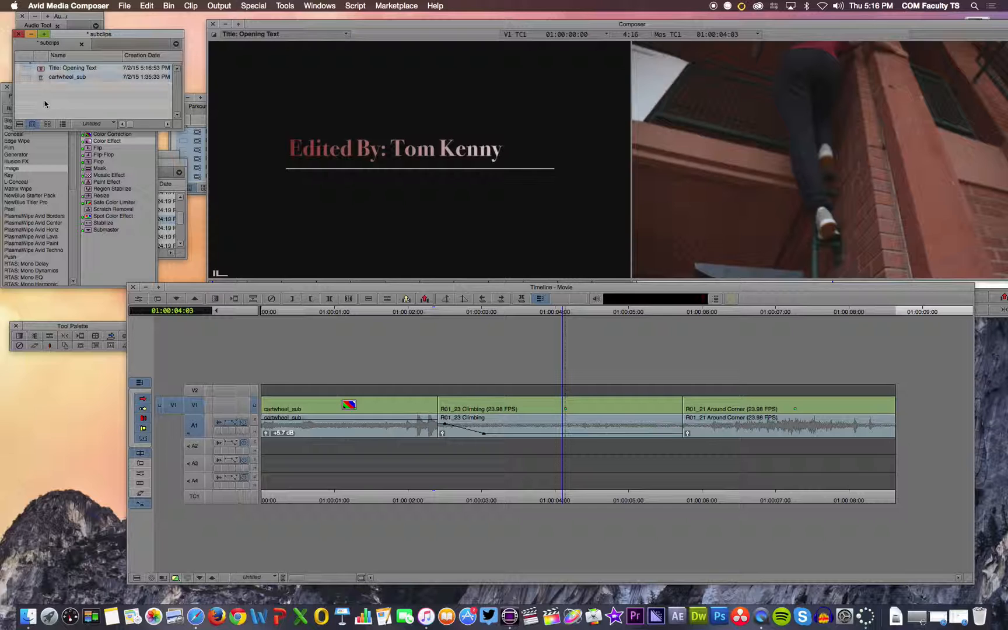
pyautogui.doubleClick(41, 69)
pyautogui.click(350, 285)
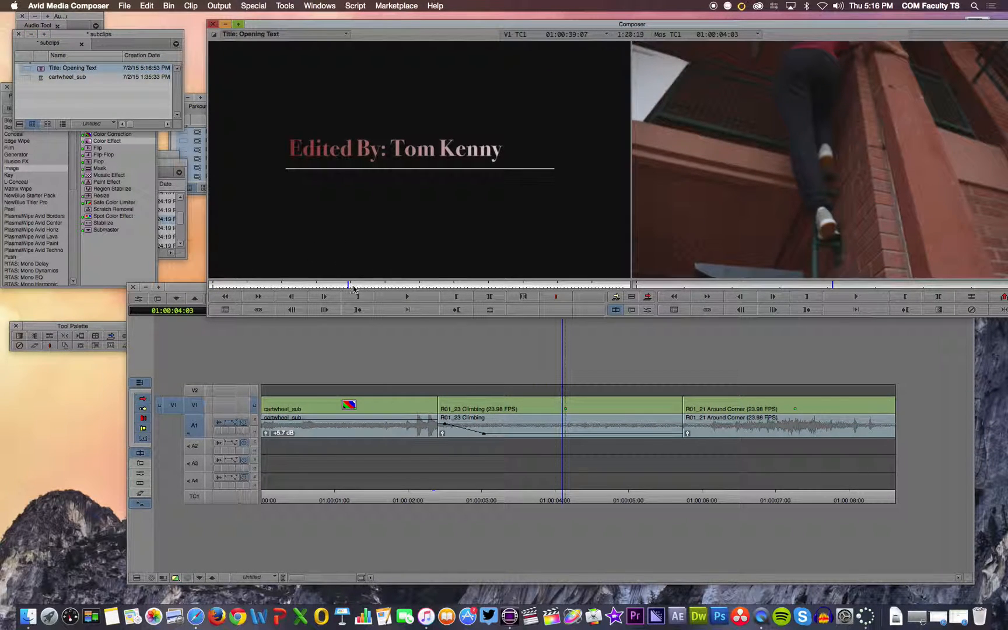
pyautogui.press('i')
pyautogui.click(379, 285)
pyautogui.press('o')
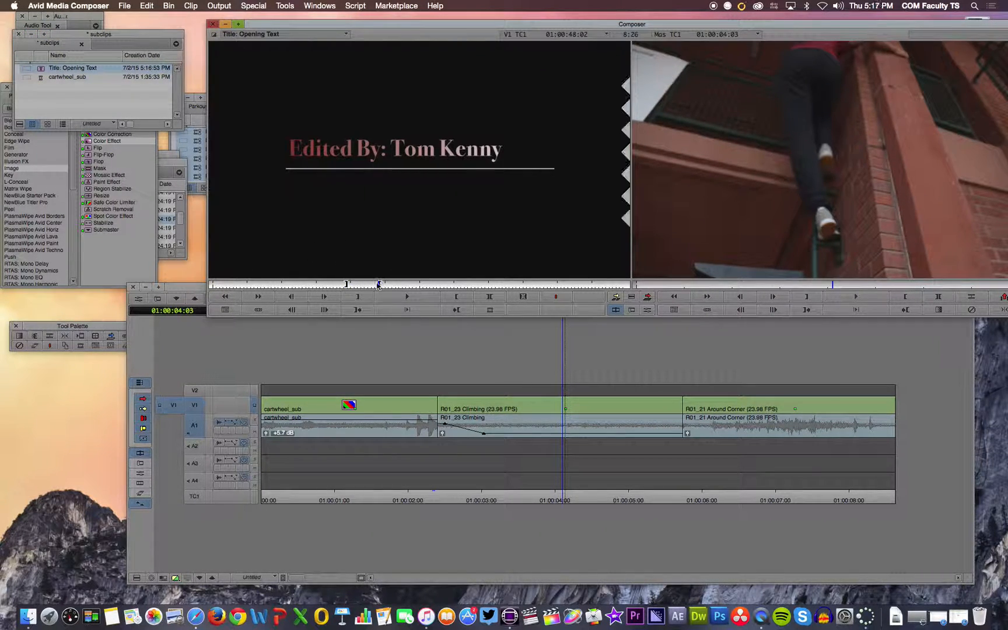
# Step: Place the marked title on track V2 at about 01:00:03:26 and trim its end to about 01:00:05:11
pyautogui.click(552, 339)
pyautogui.moveTo(563, 312); pyautogui.dragTo(541, 311)
pyautogui.click(445, 203)
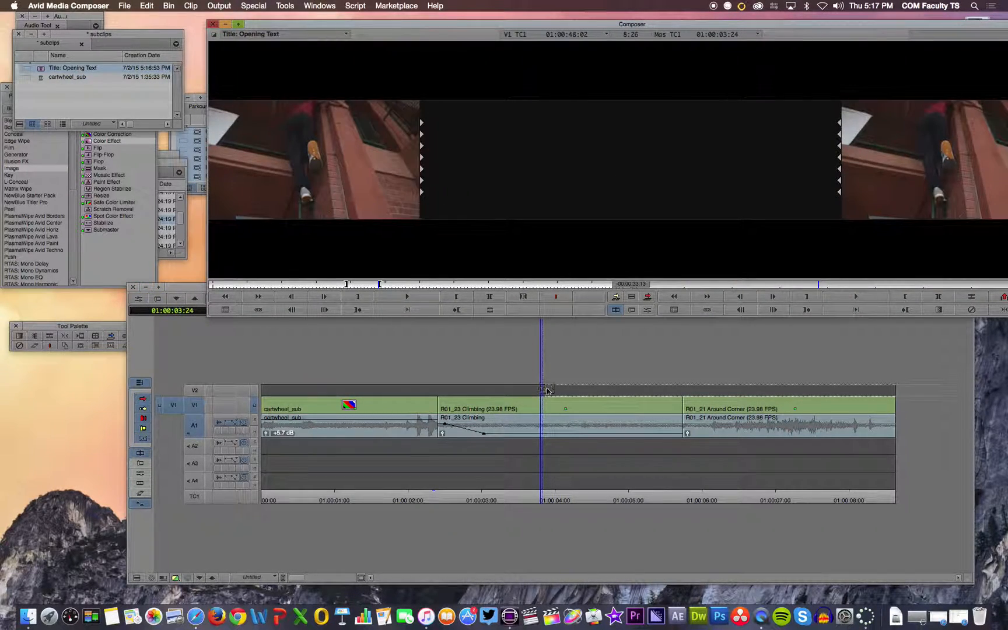
pyautogui.moveTo(543, 388); pyautogui.dragTo(555, 387)
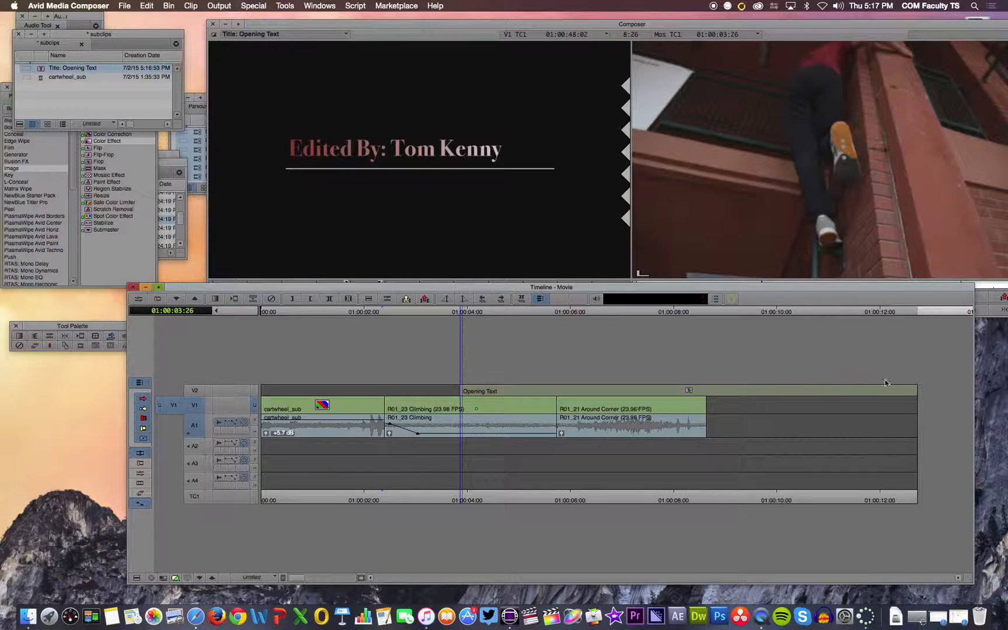
pyautogui.moveTo(918, 393); pyautogui.dragTo(647, 390)
pyautogui.moveTo(812, 390); pyautogui.dragTo(657, 389)
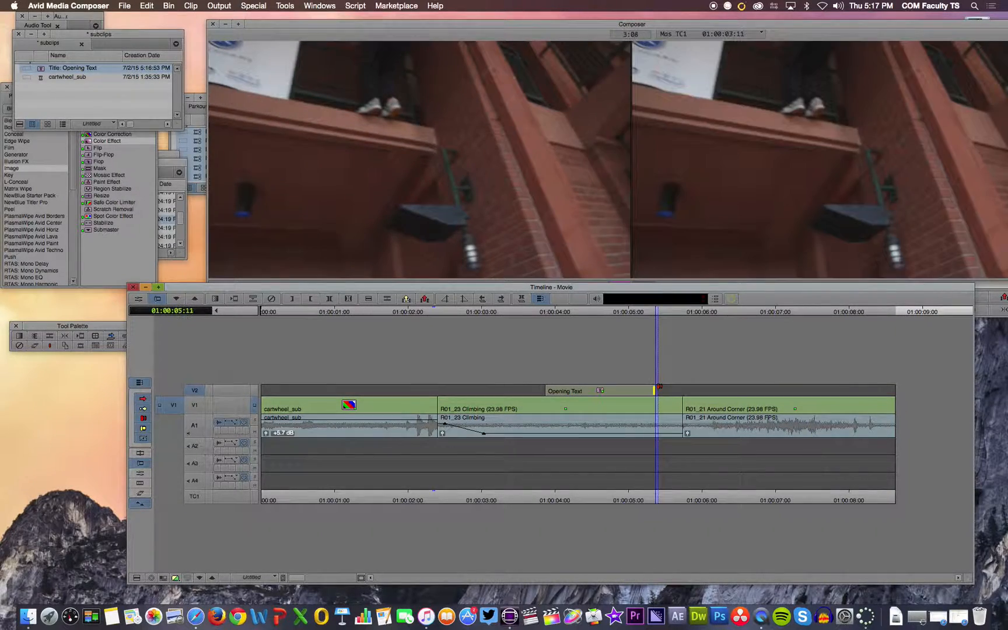
# Step: Turn on video monitoring for track V2 and preview the title over the climbing clip
pyautogui.moveTo(658, 313); pyautogui.dragTo(549, 326)
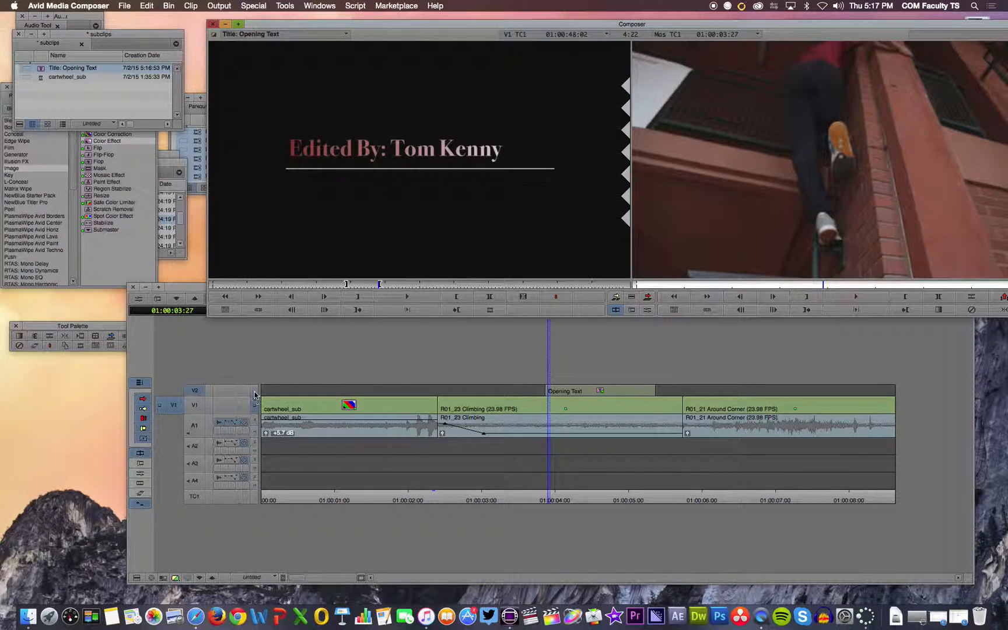
pyautogui.click(255, 394)
pyautogui.click(589, 313)
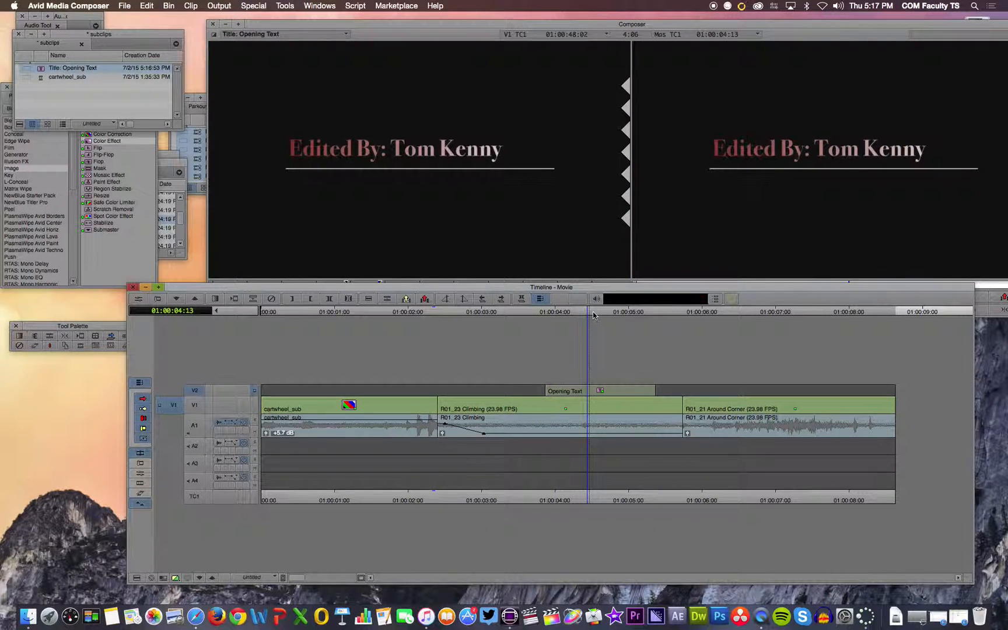
pyautogui.moveTo(588, 313)
pyautogui.mouseDown()
pyautogui.moveTo(550, 315)
pyautogui.moveTo(579, 319)
pyautogui.mouseUp()
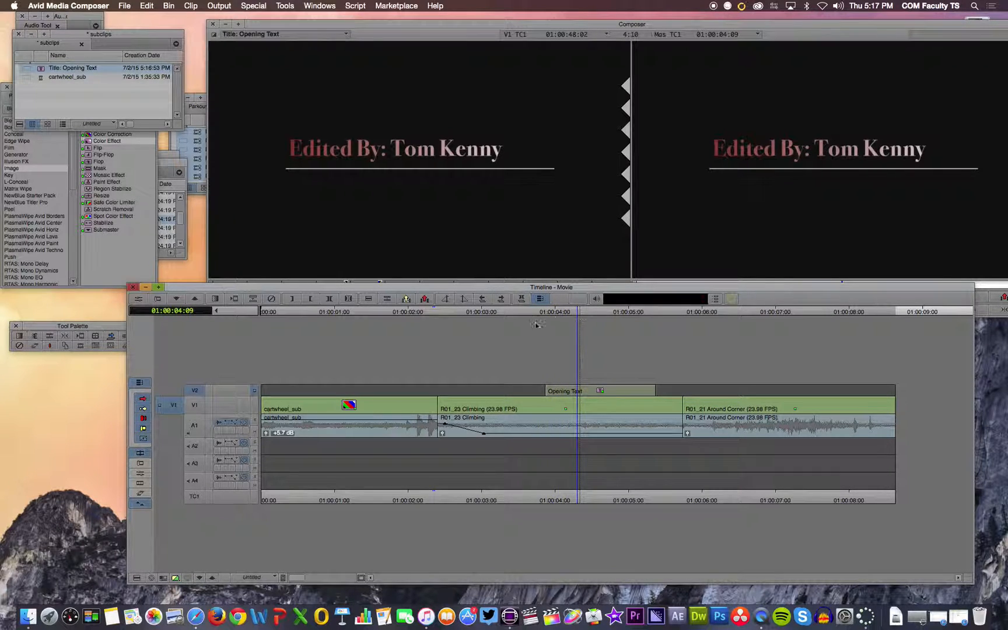
# Step: Compare the picture with monitoring on V1 and on V2, then scrub through the title segment
pyautogui.click(254, 405)
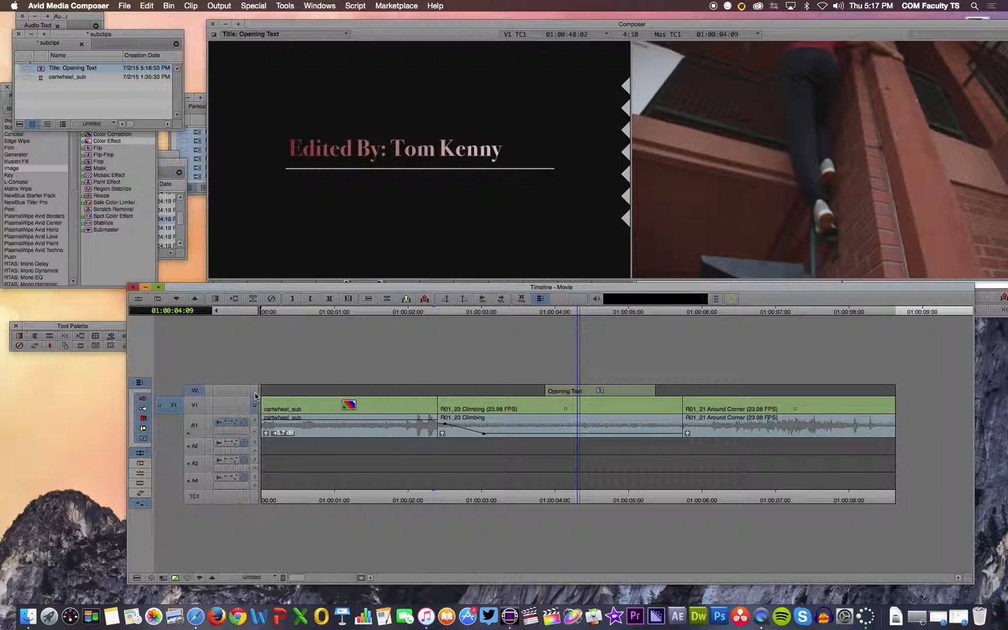
pyautogui.click(255, 392)
pyautogui.moveTo(580, 313); pyautogui.dragTo(631, 320)
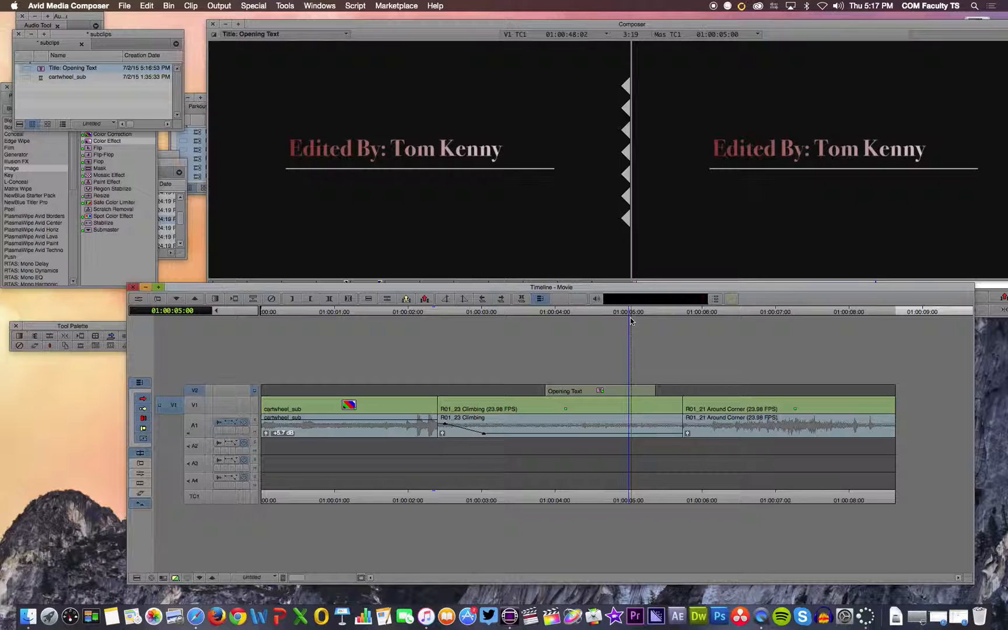
pyautogui.moveTo(630, 317); pyautogui.dragTo(612, 318)
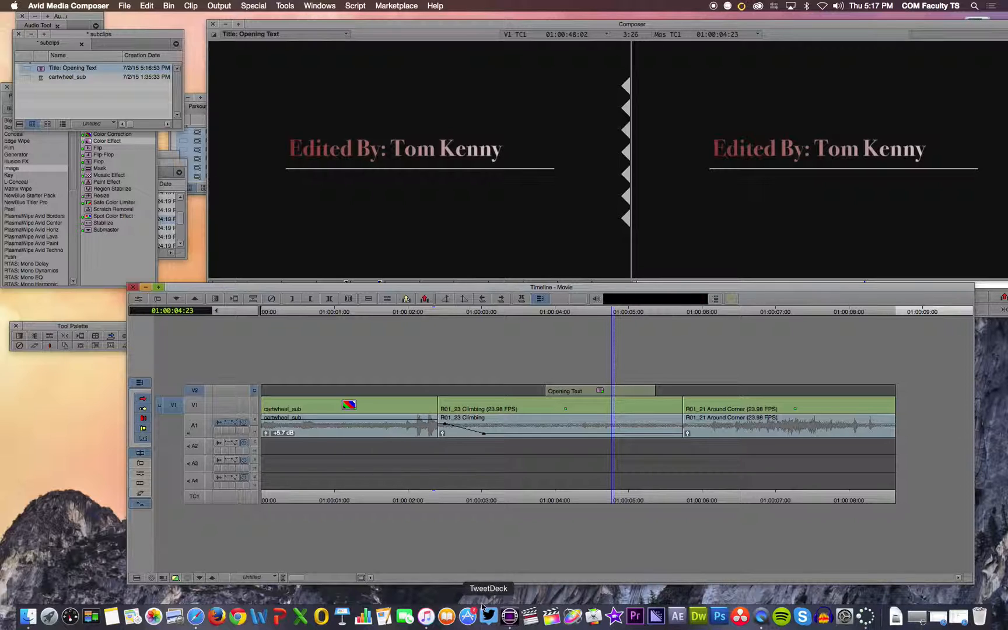
pyautogui.click(761, 616)
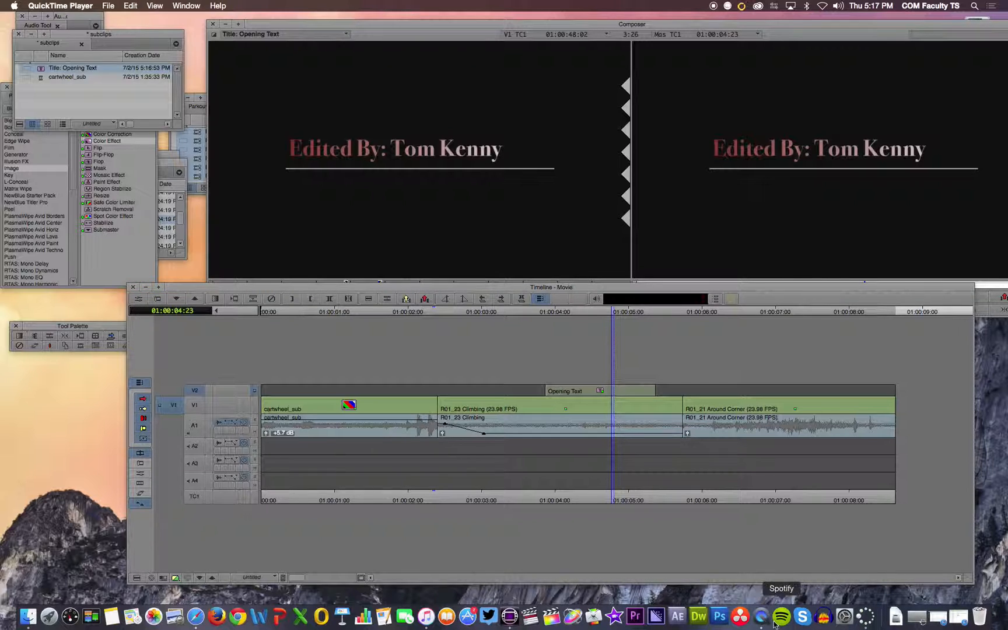